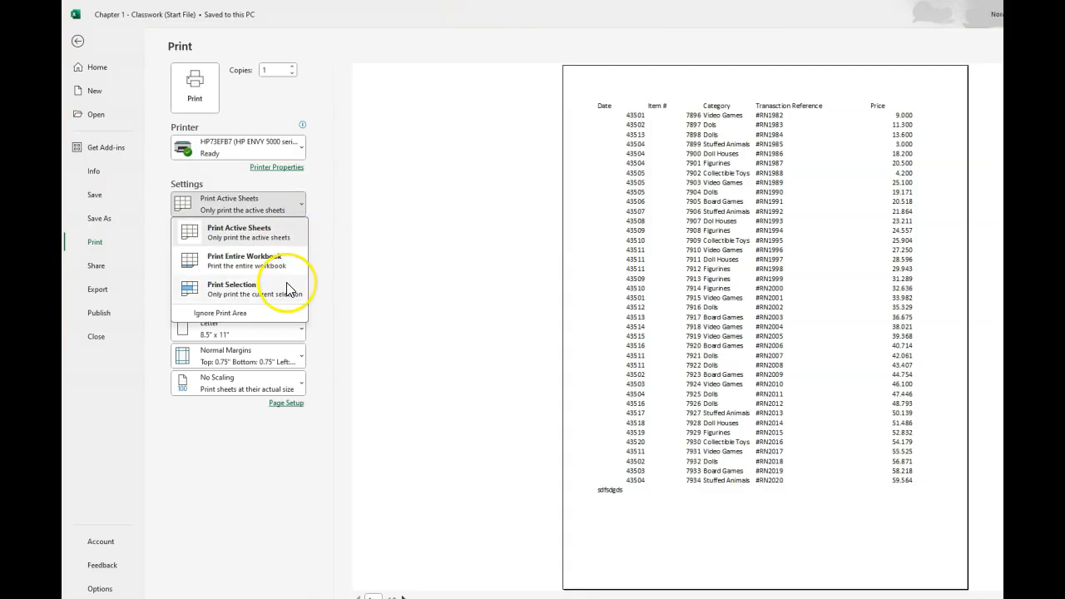
Step: Switch the print range to the current selection and back to the active sheets
left_click(275, 297)
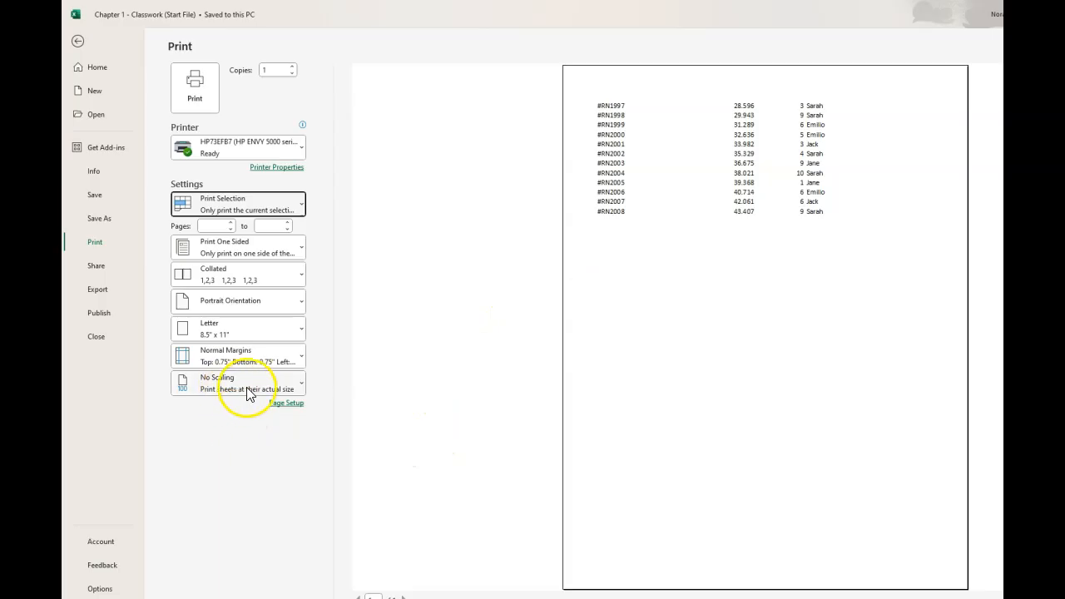
left_click(300, 388)
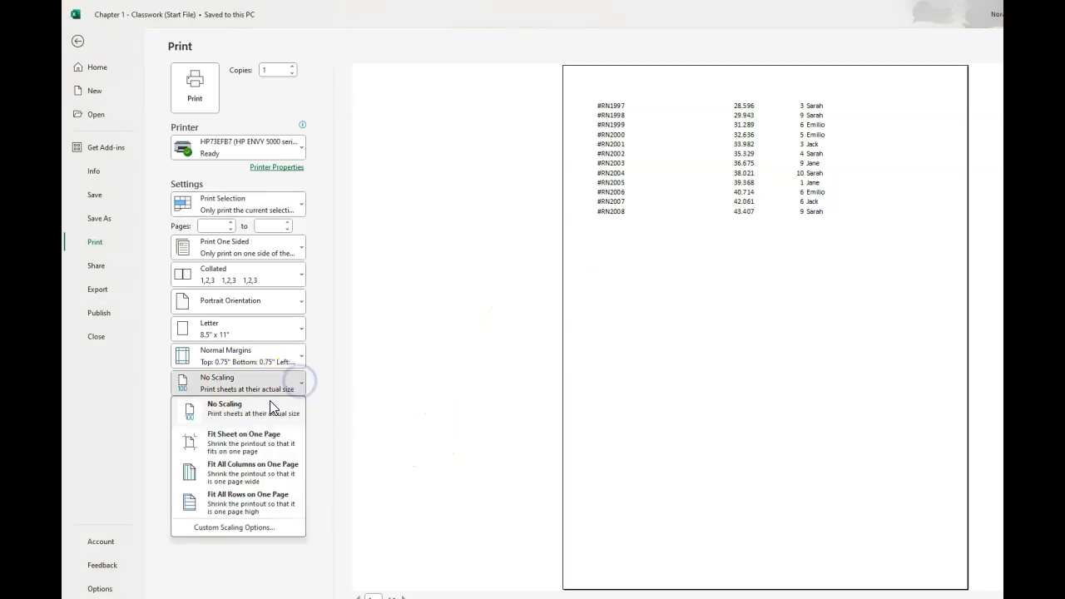
left_click(305, 386)
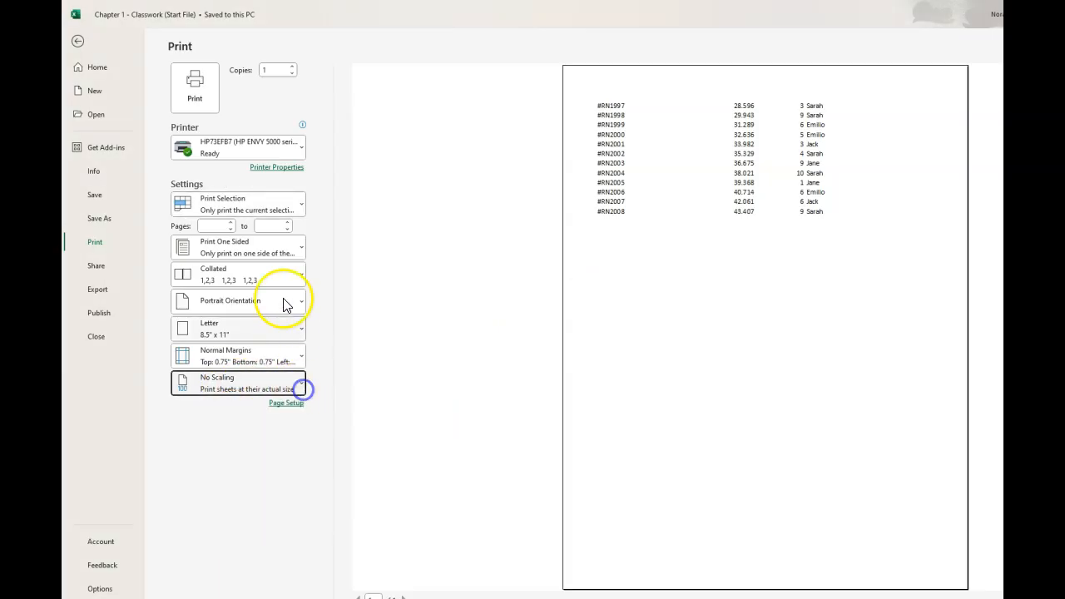
left_click(301, 205)
left_click(249, 232)
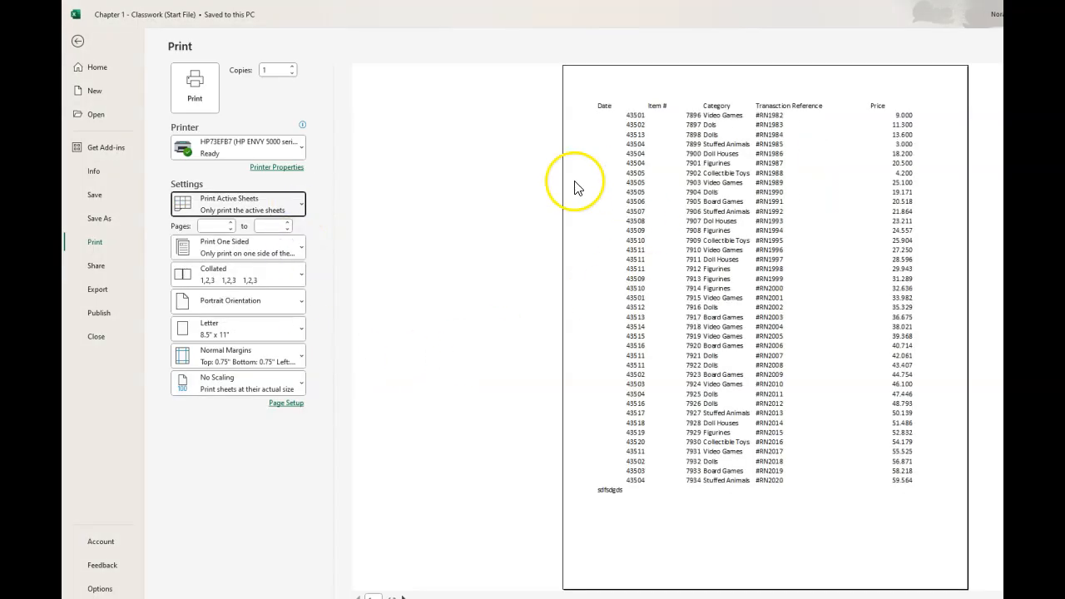
Step: Try the Fit Sheet and Fit All Columns on One Page print scalings, finishing with Fit All Rows on One Page
left_click(299, 372)
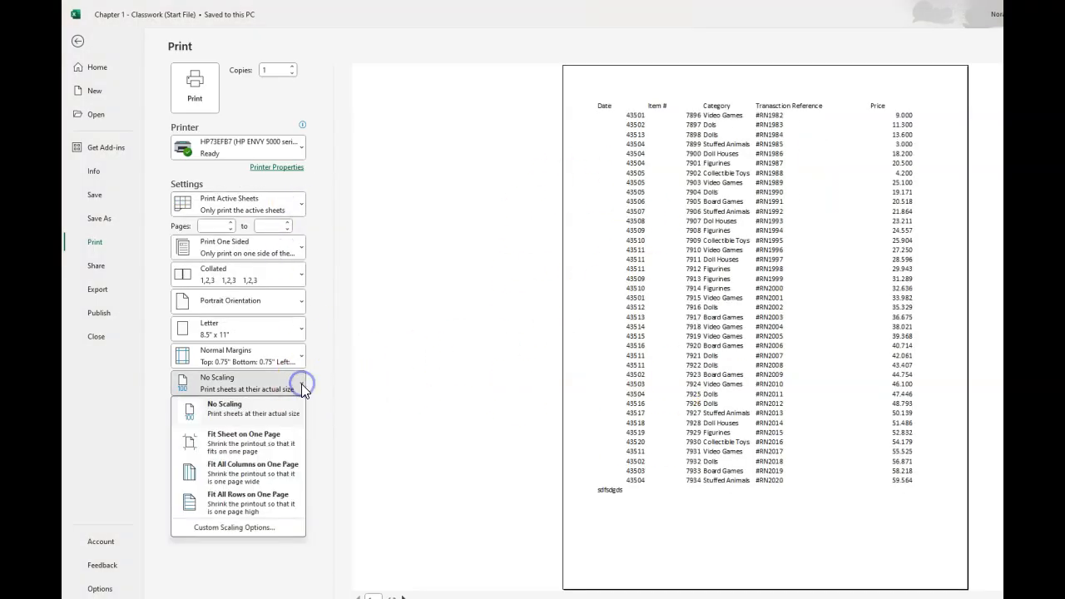
left_click(281, 444)
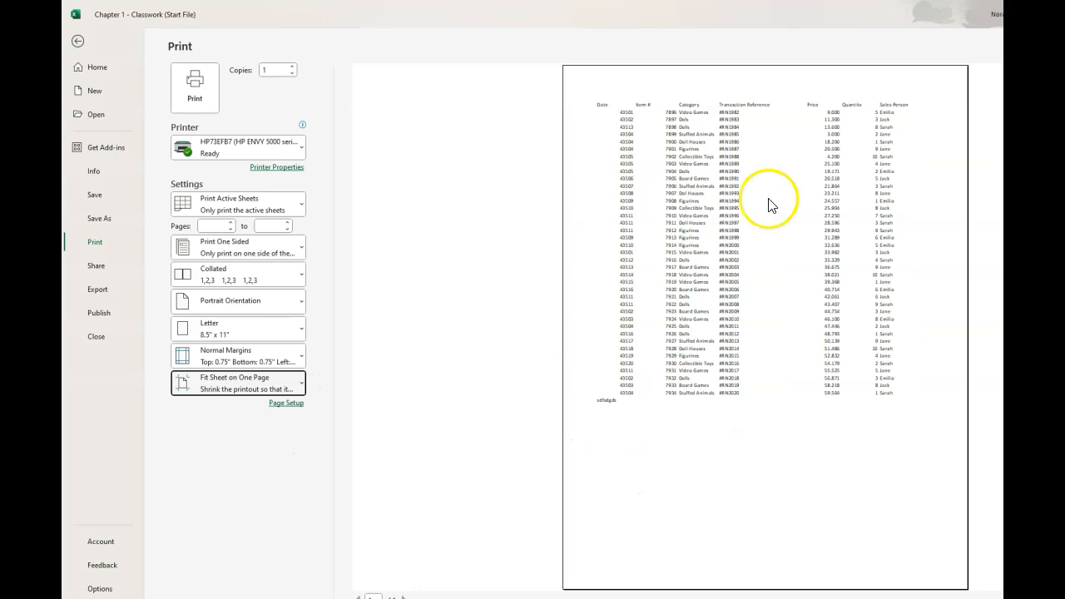
left_click(302, 384)
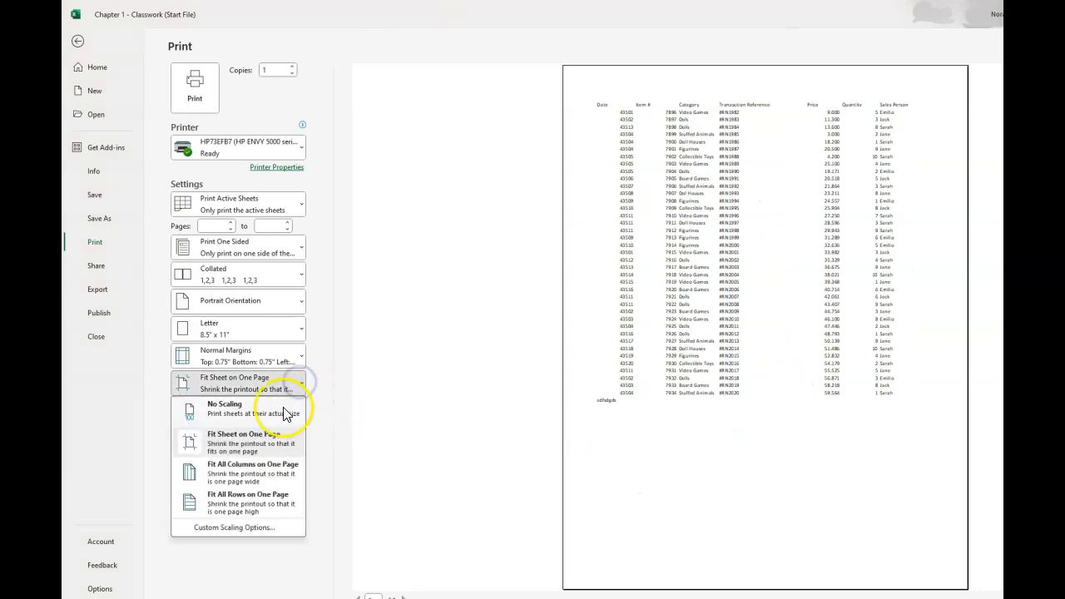
left_click(270, 472)
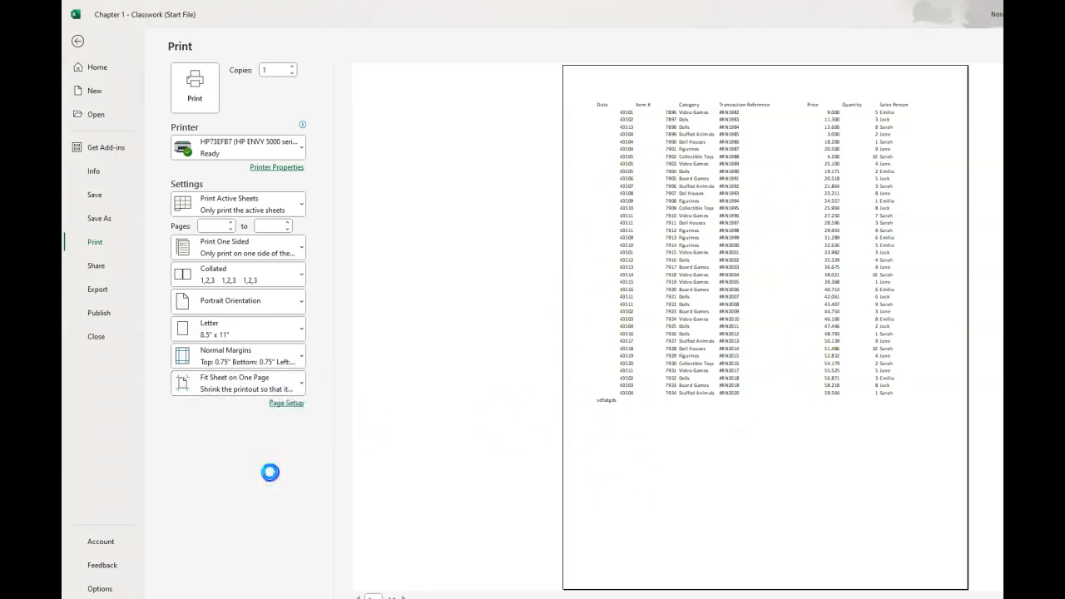
left_click(300, 385)
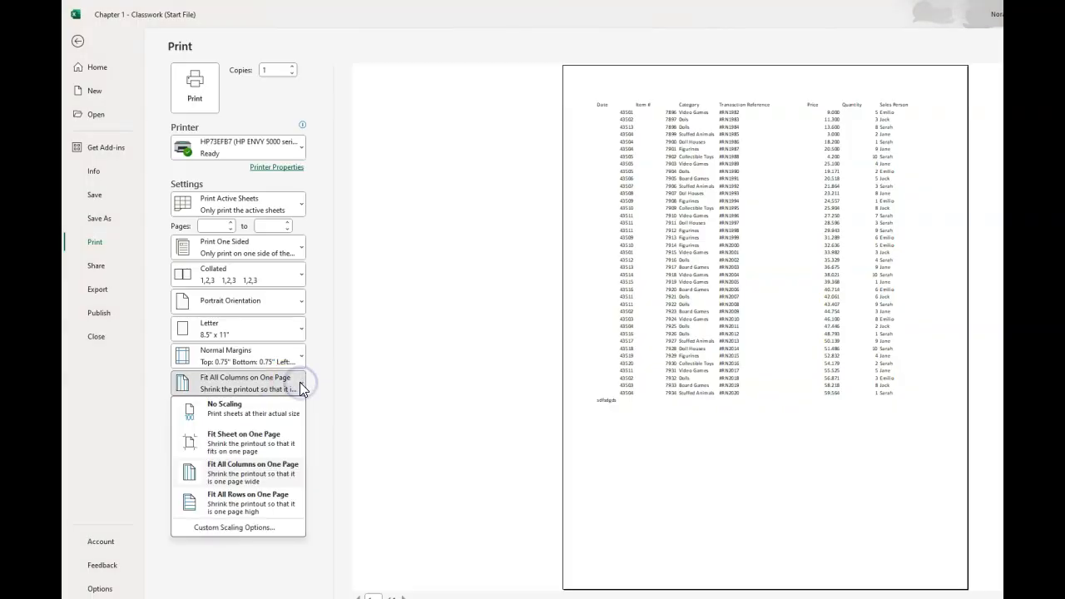
left_click(257, 513)
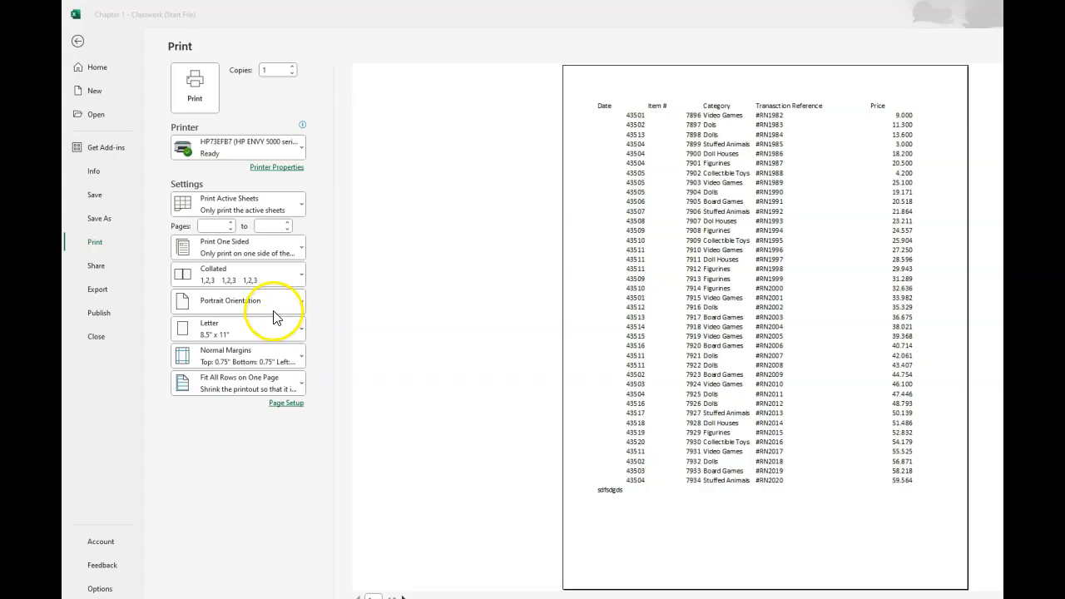
Step: Leave the print preview and change the February sheet's page orientation to Landscape
left_click(299, 304)
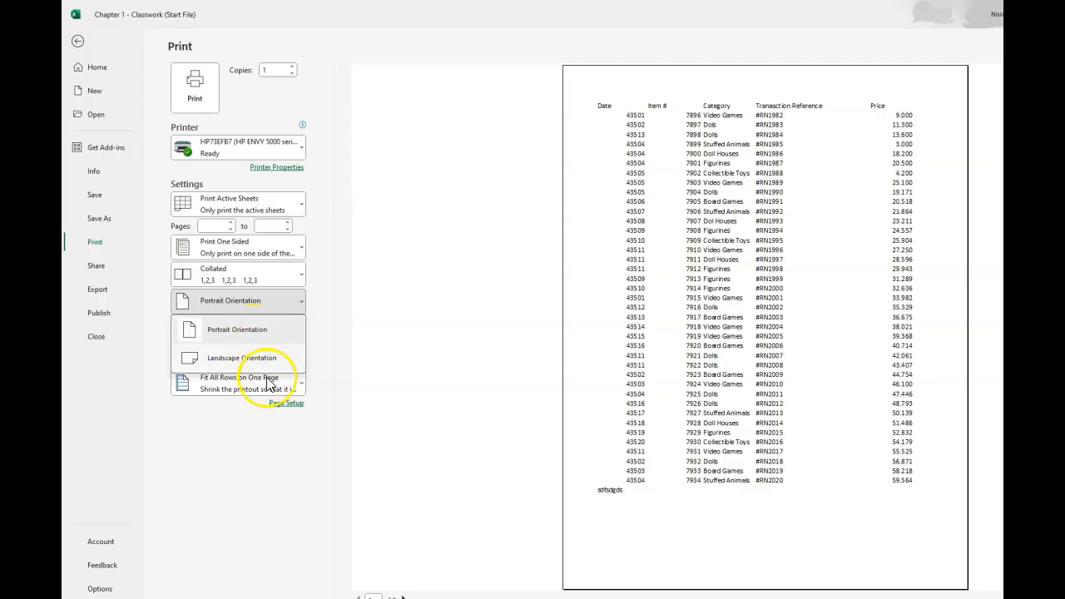
left_click(78, 41)
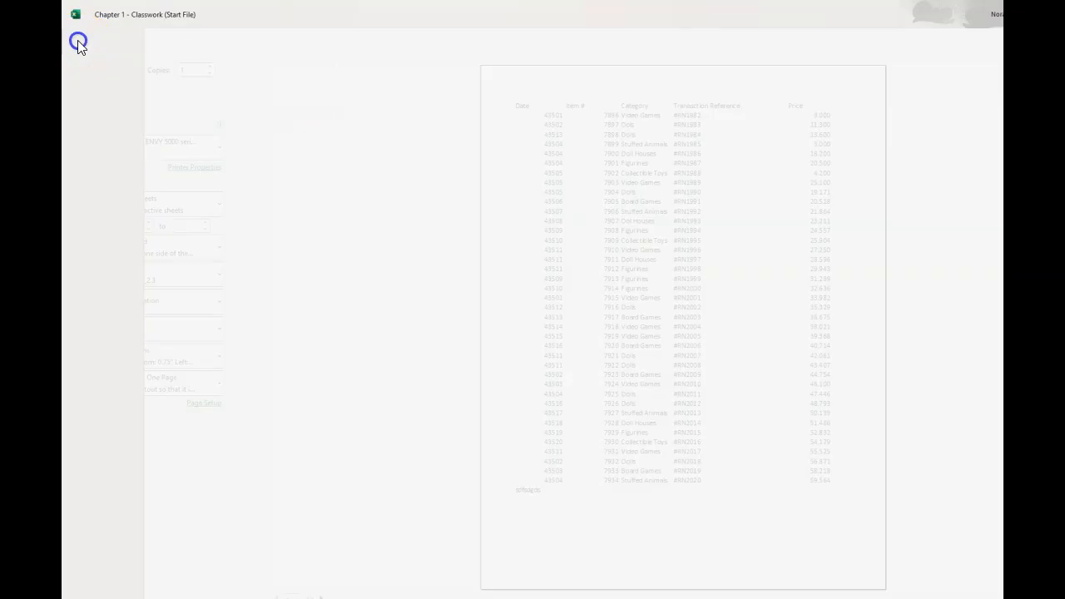
left_click(214, 37)
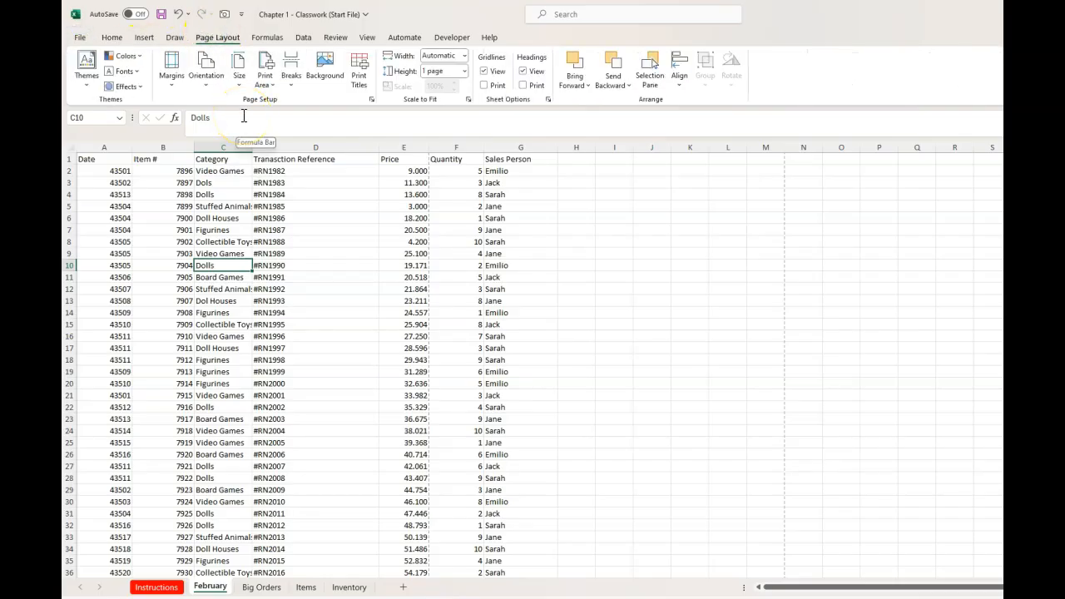
left_click(205, 81)
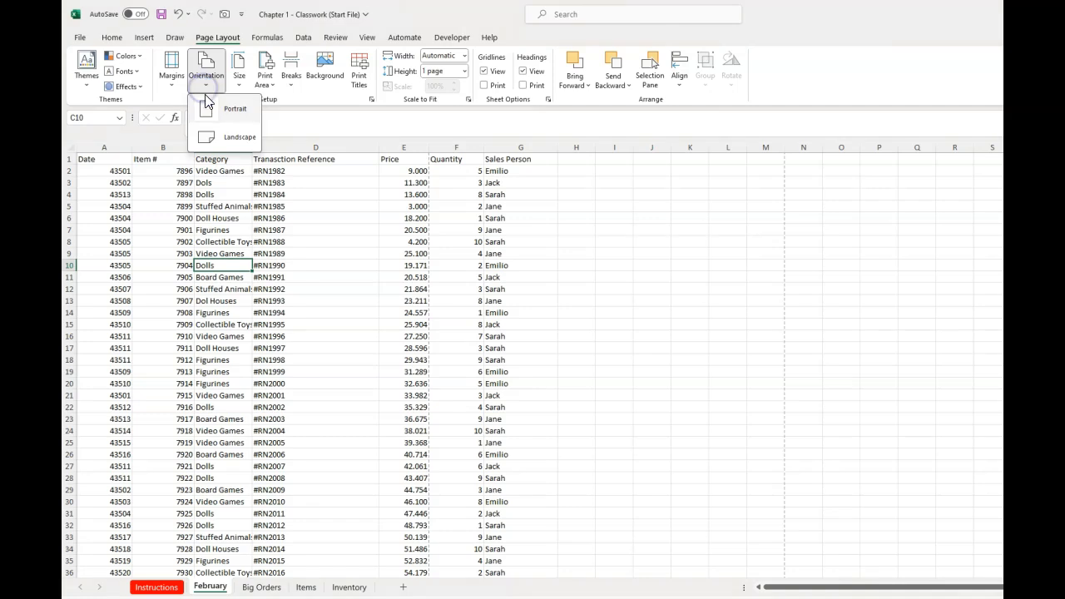
left_click(233, 139)
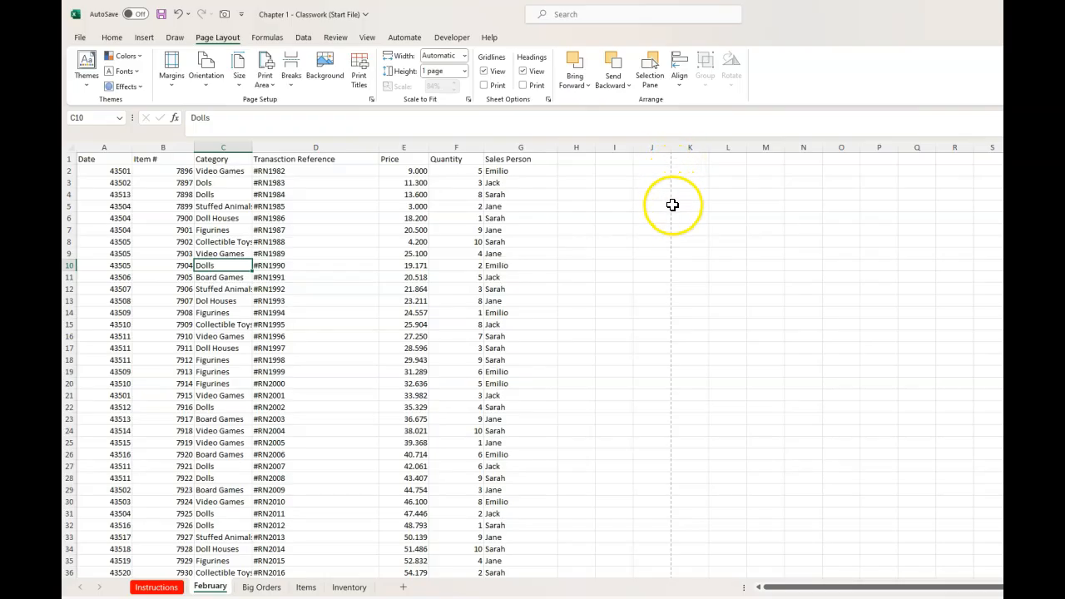
Step: Preview the landscape printout and set the February sheet's page orientation back to Portrait
key("ctrl+p")
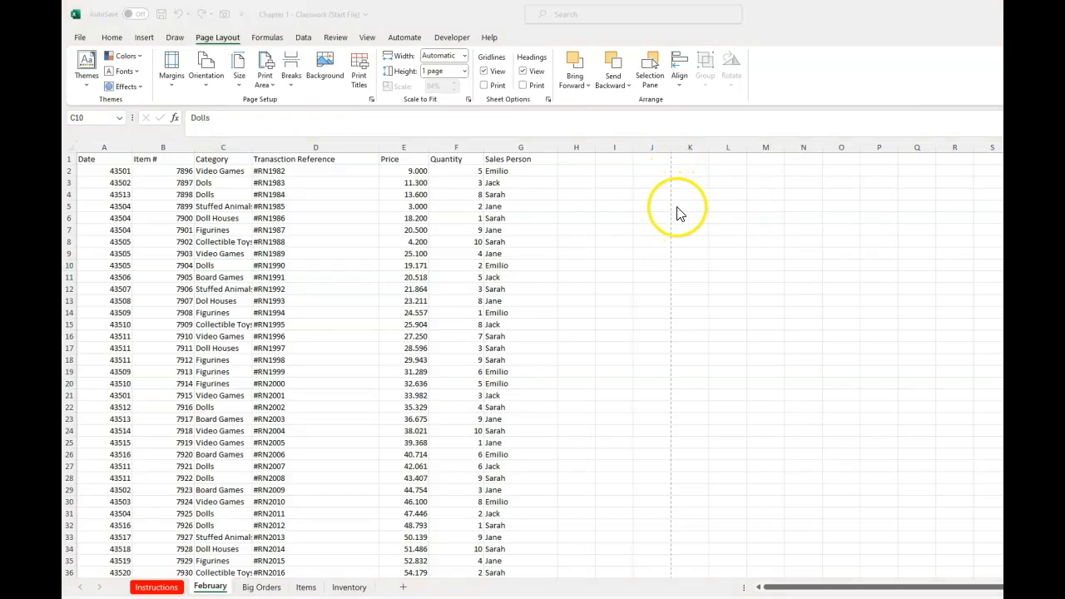
left_click(208, 88)
left_click(238, 137)
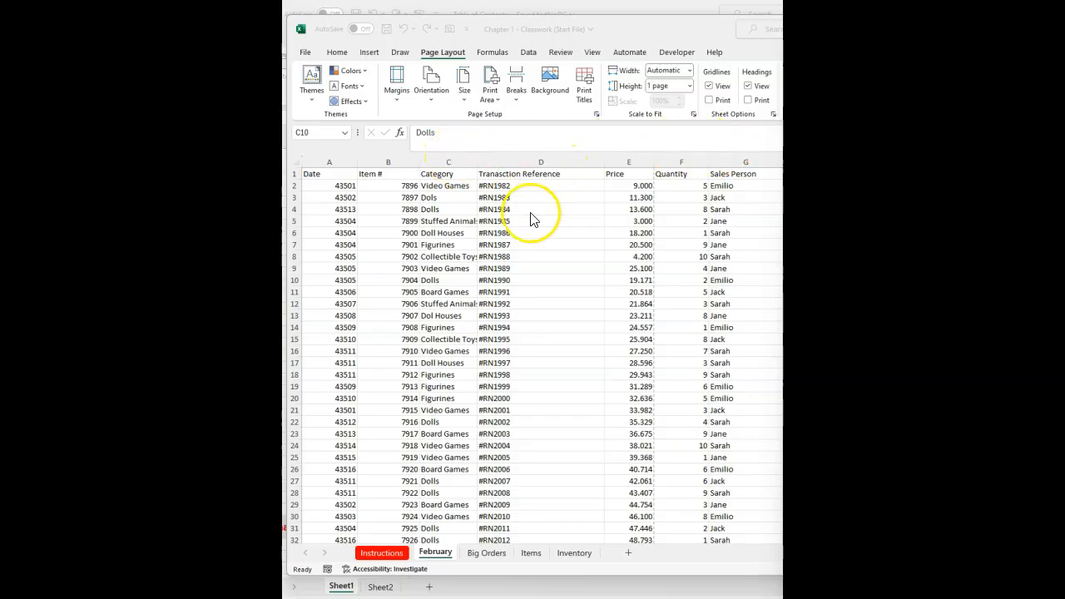
Step: Create a custom page header with the owner's summary title on the left, the time in the center and the date on the right
left_click(597, 115)
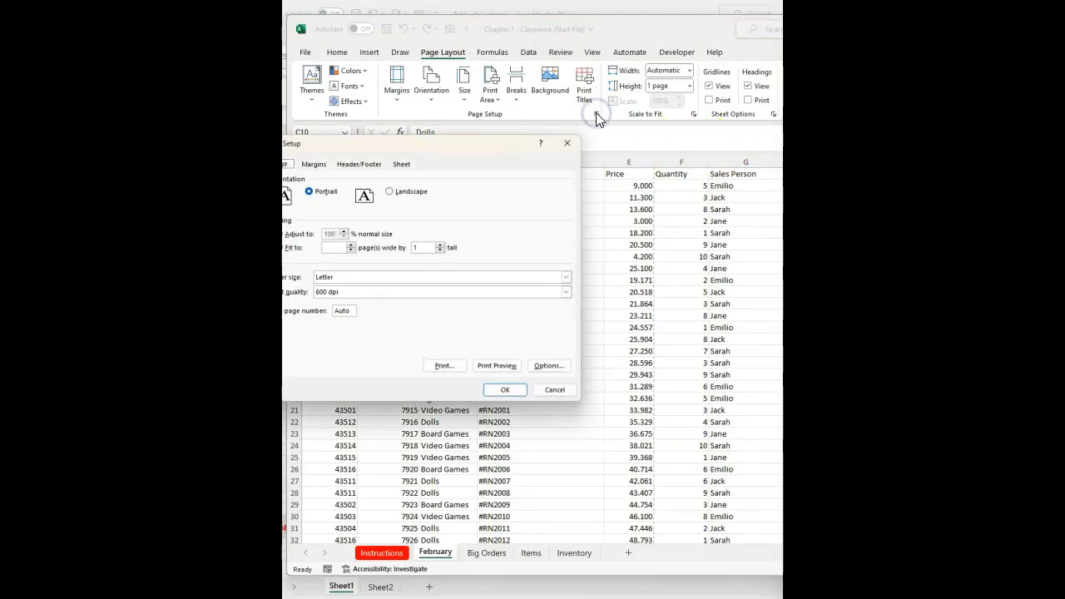
left_click_drag(494, 145, 597, 129)
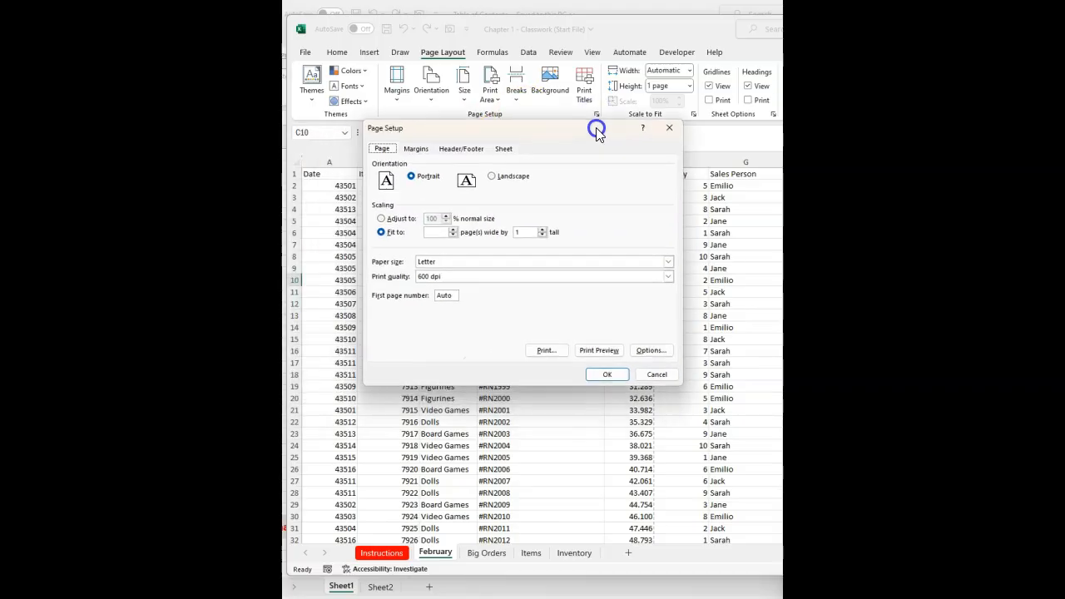
left_click(465, 150)
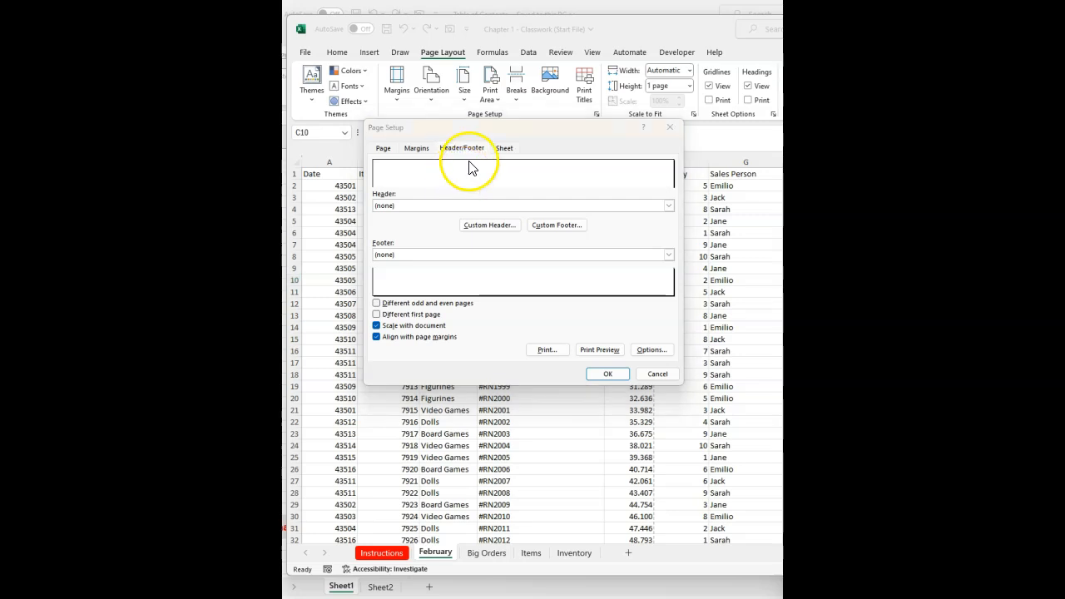
left_click(501, 229)
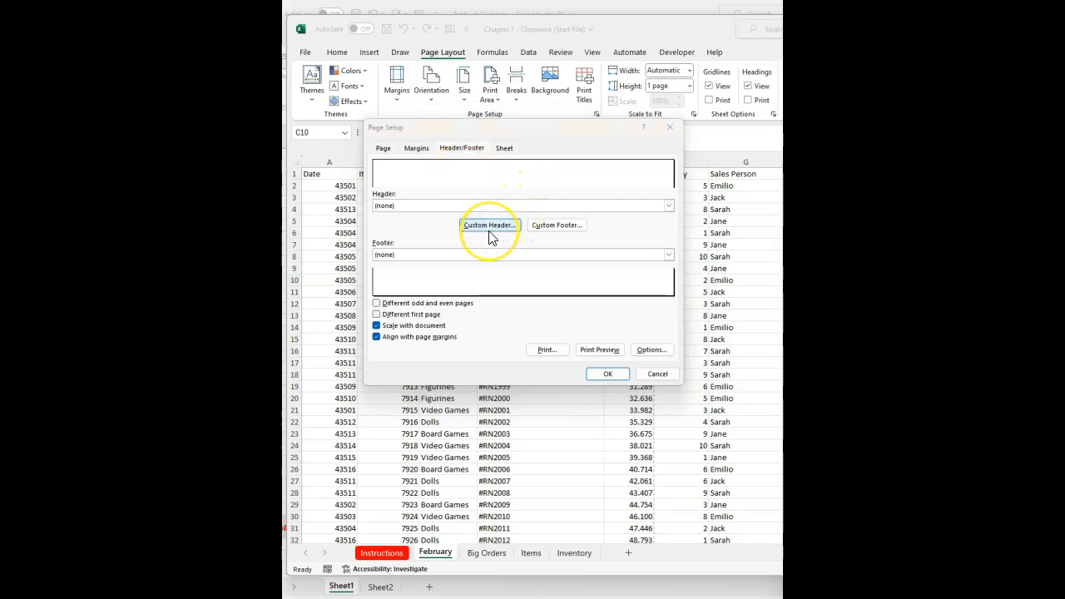
left_click(403, 301)
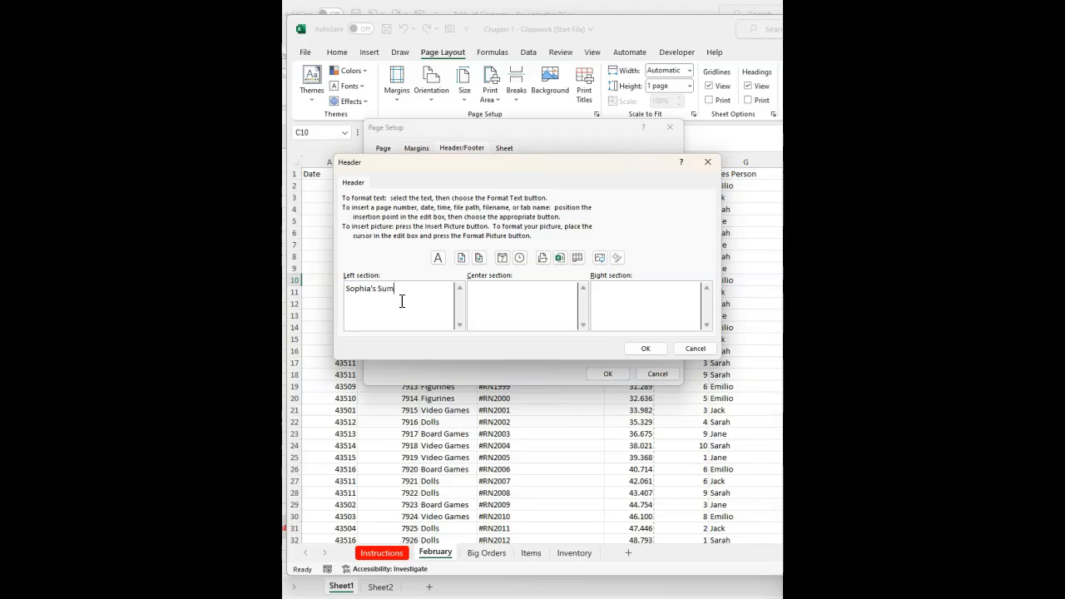
left_click(517, 311)
left_click(519, 257)
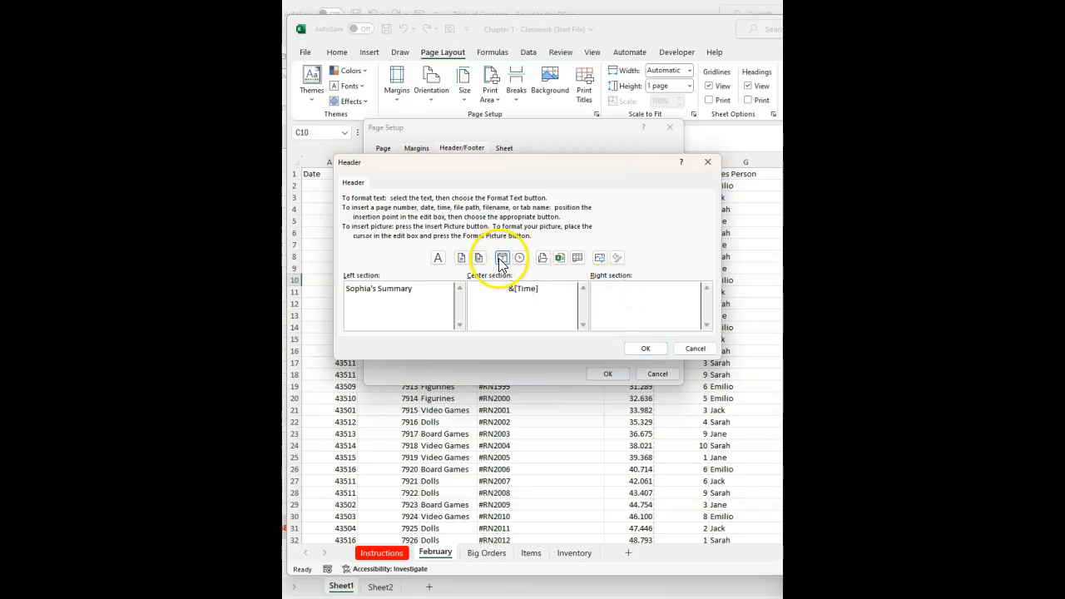
left_click(652, 350)
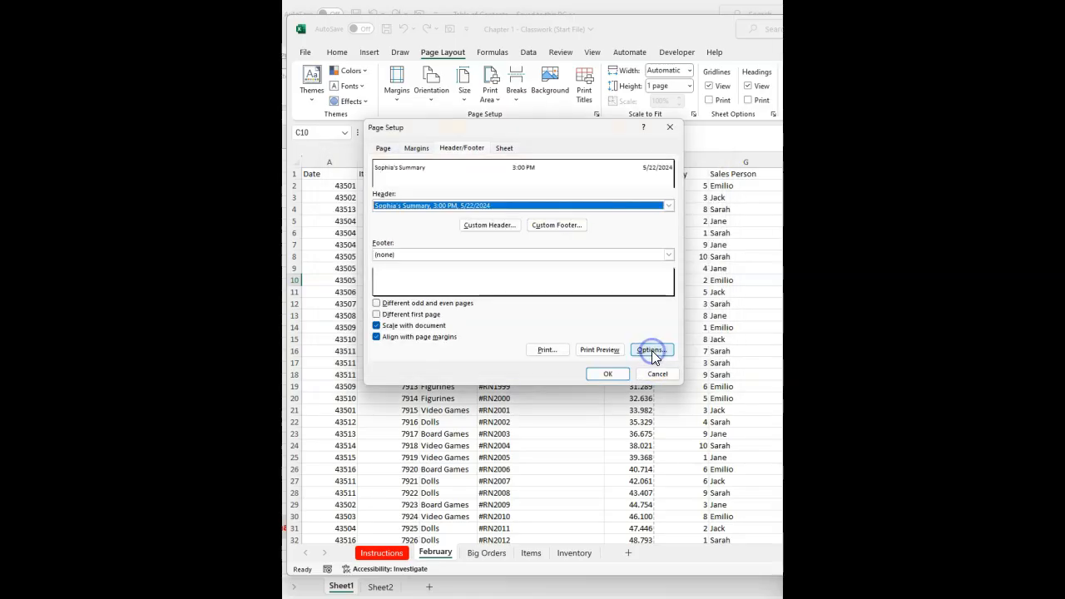
Step: Create a custom footer with the file path on the left, page number in the center and file name on the right, and apply the page setup
left_click(558, 226)
left_click(487, 302)
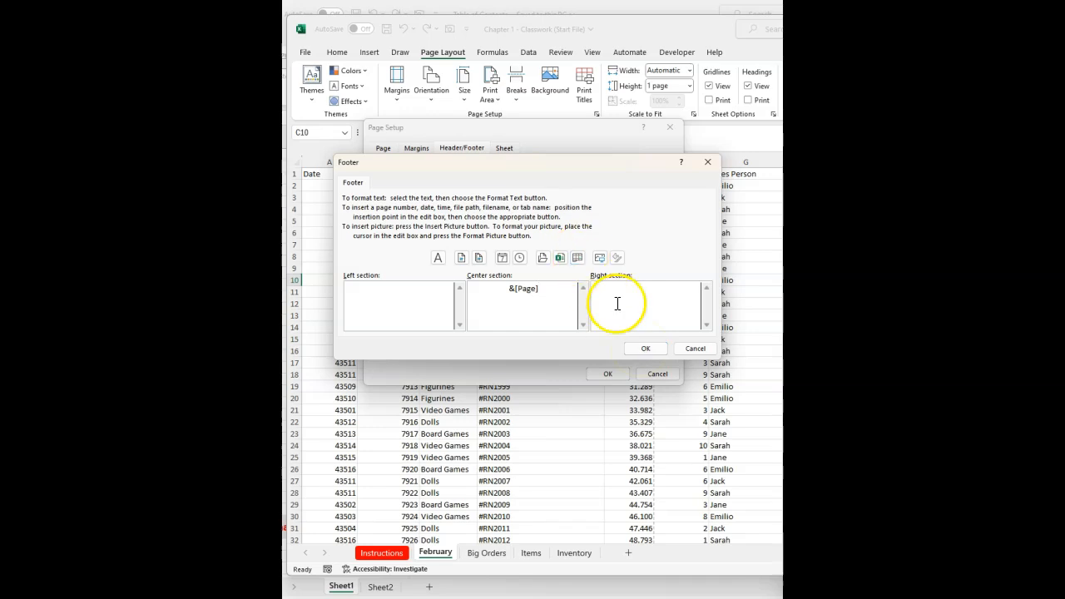
left_click(561, 259)
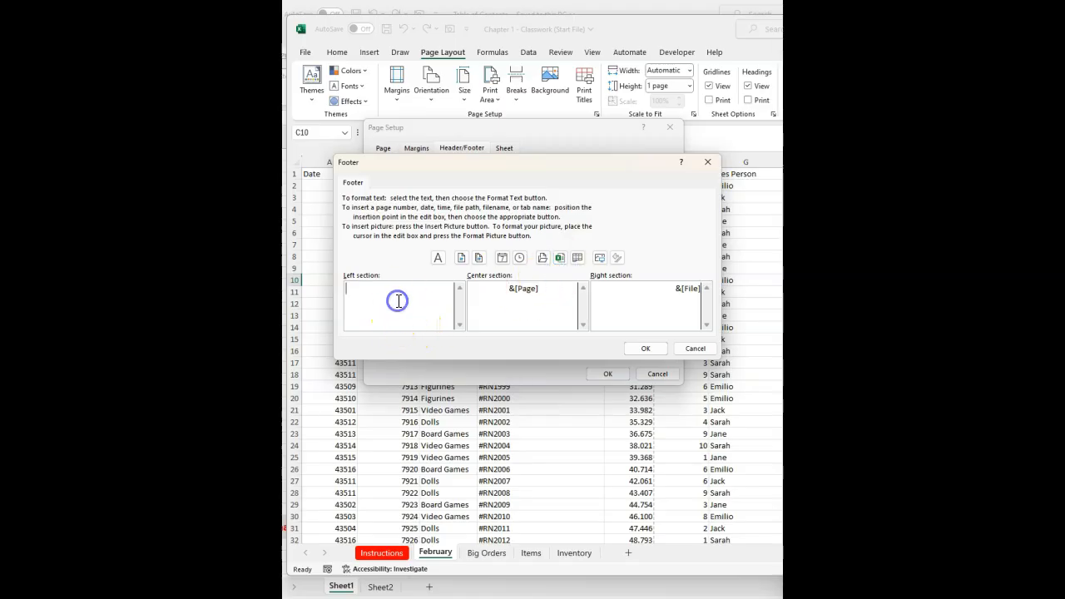
left_click(406, 287)
left_click(541, 257)
left_click(657, 349)
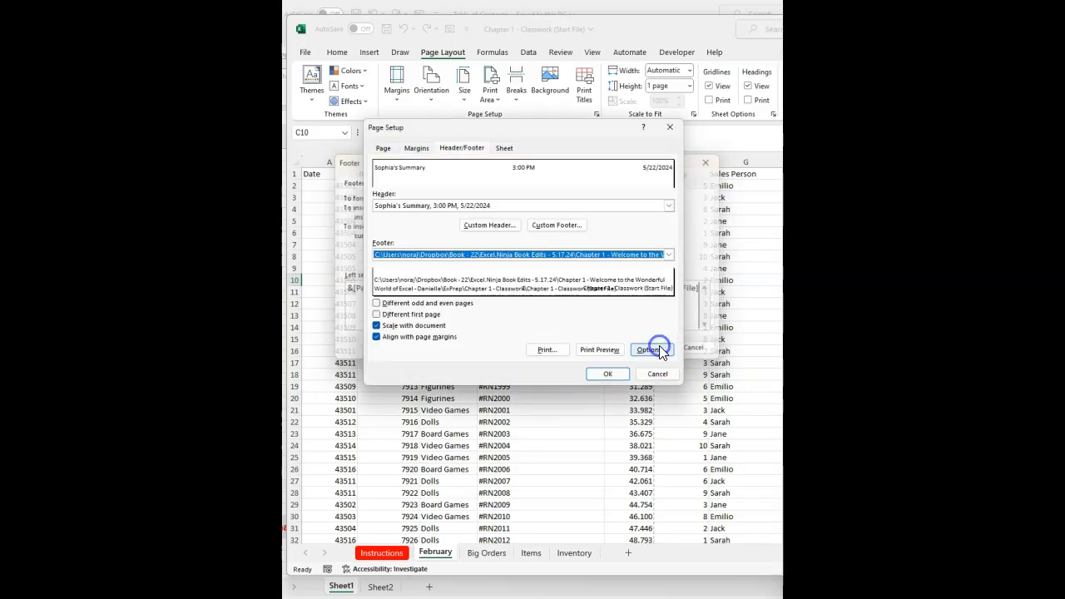
left_click(608, 375)
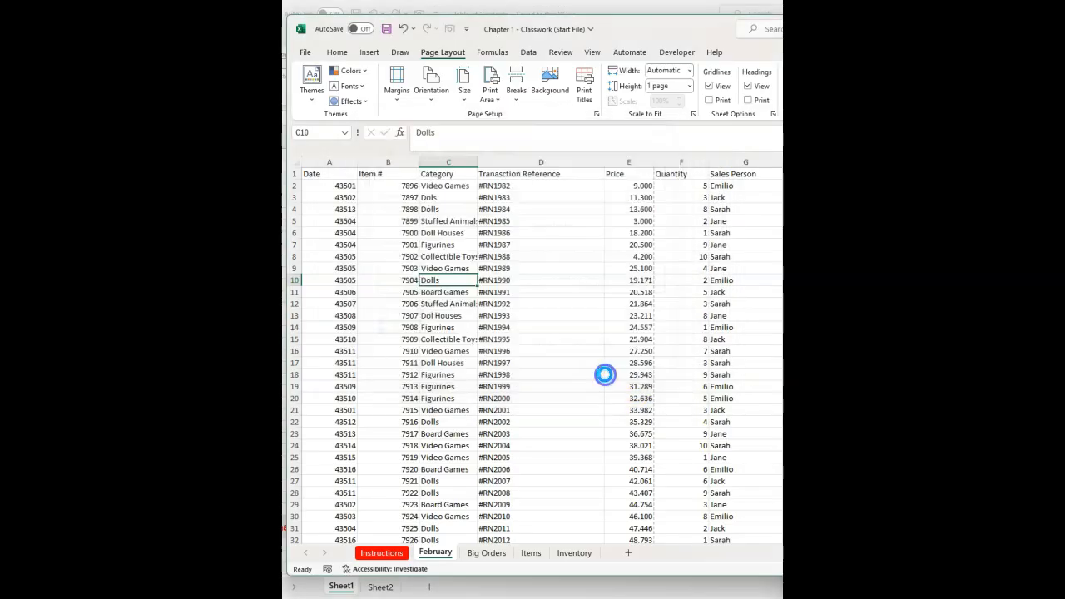
Step: Check the new header and footer in the February sheet's print preview and return to the worksheet
left_click(308, 53)
left_click(319, 258)
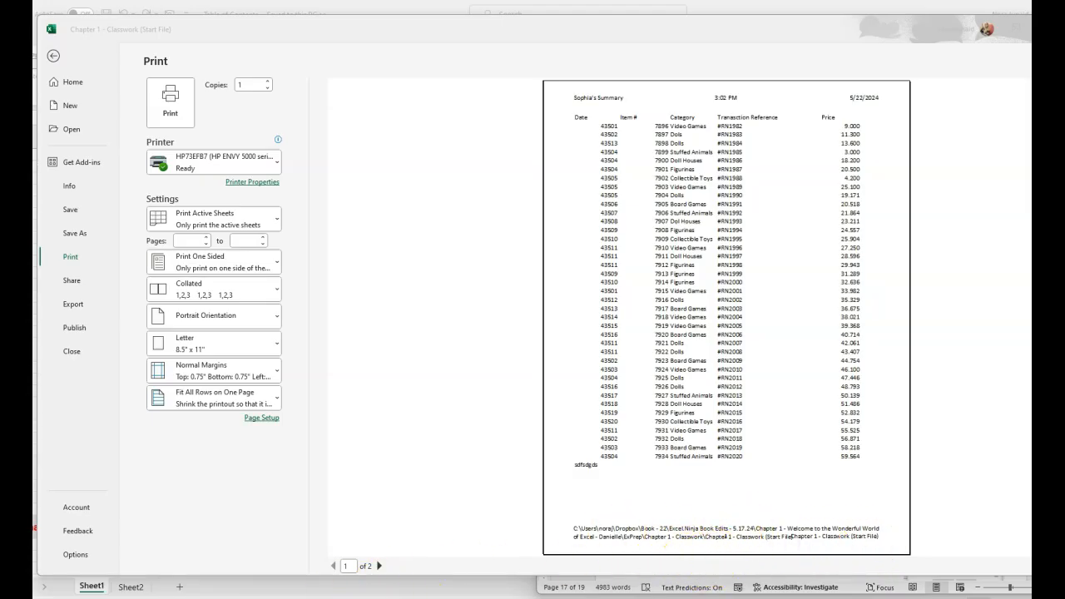
key("Escape")
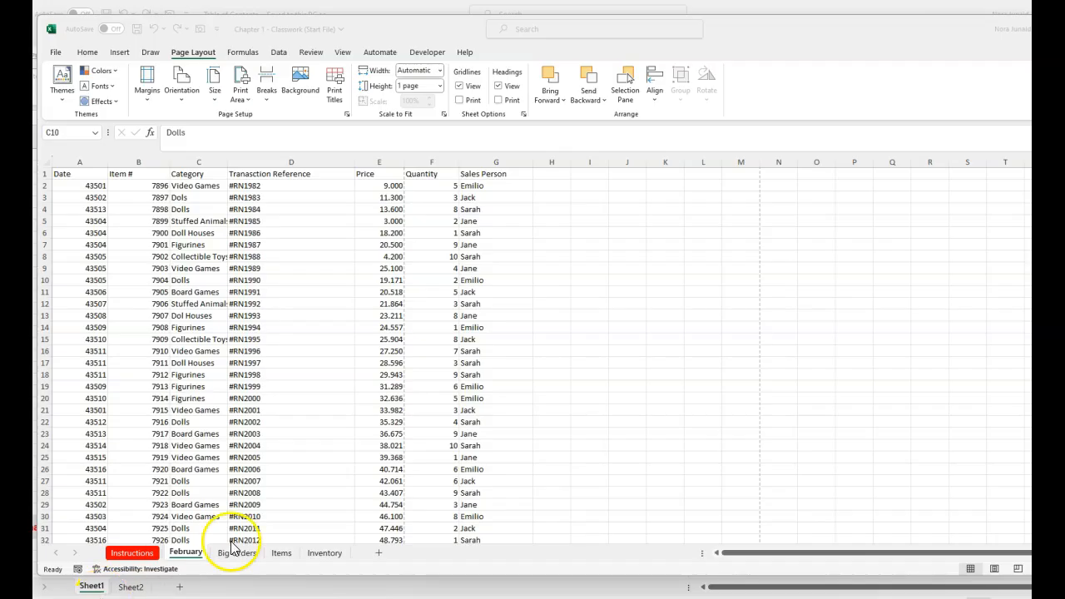
scroll(407, 337, "down", 2)
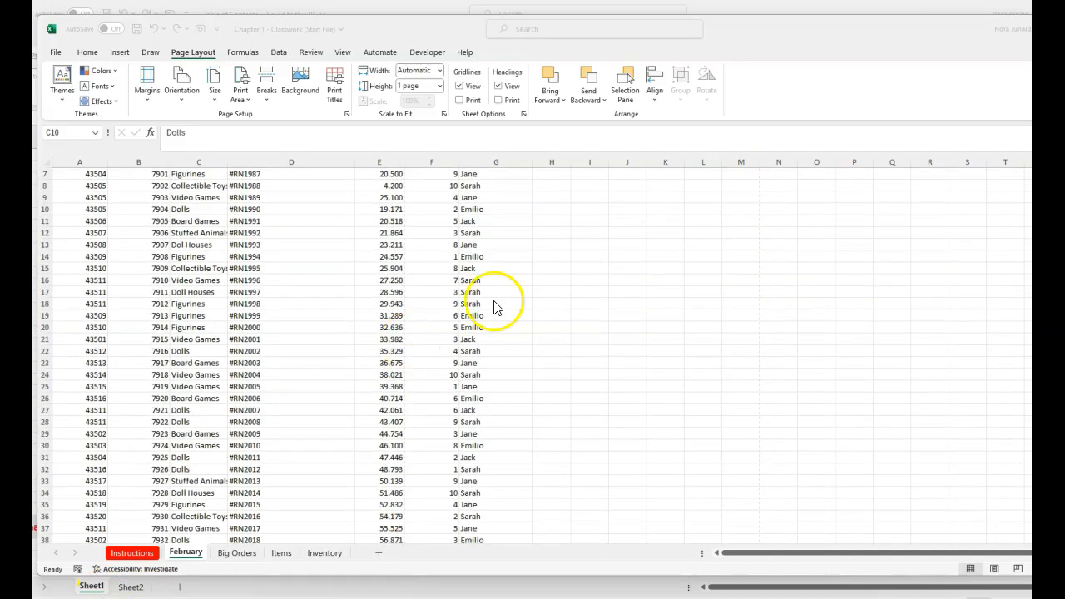
scroll(592, 279, "up", 2)
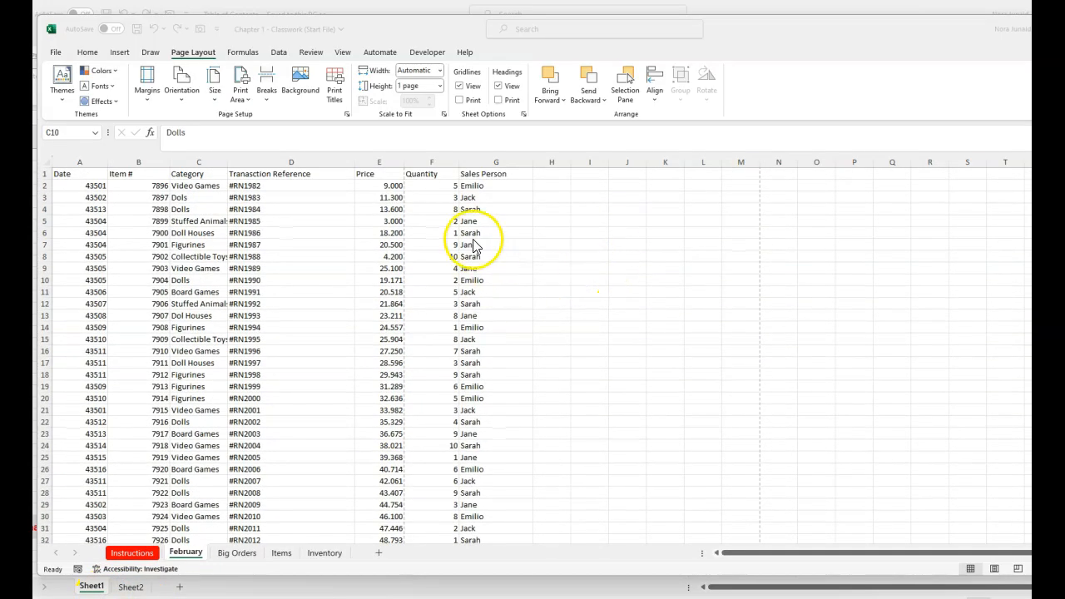
scroll(478, 247, "down", 5)
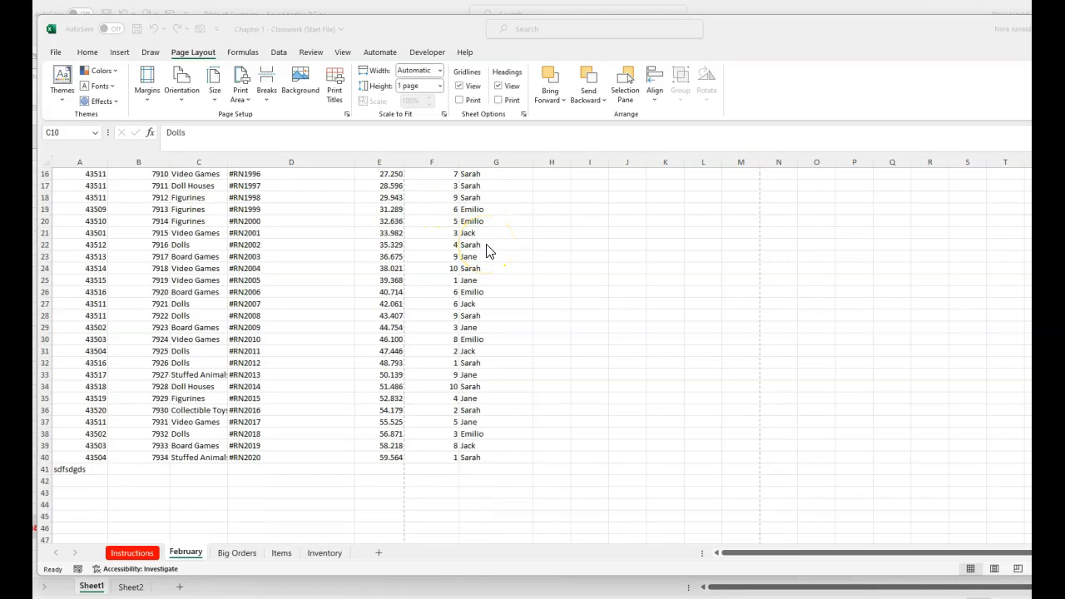
scroll(490, 253, "up", 5)
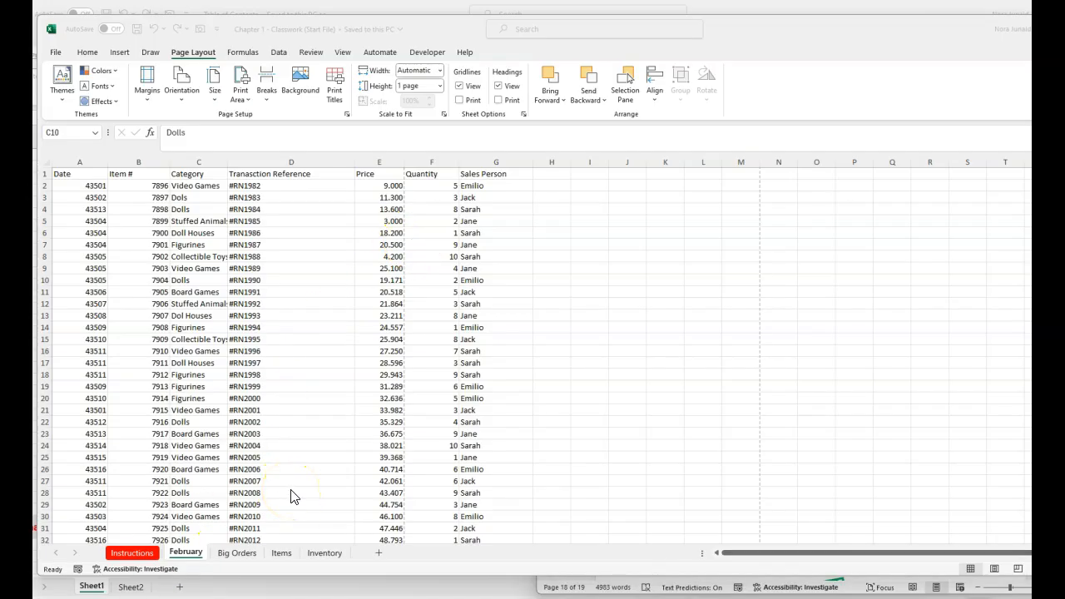
left_click(58, 55)
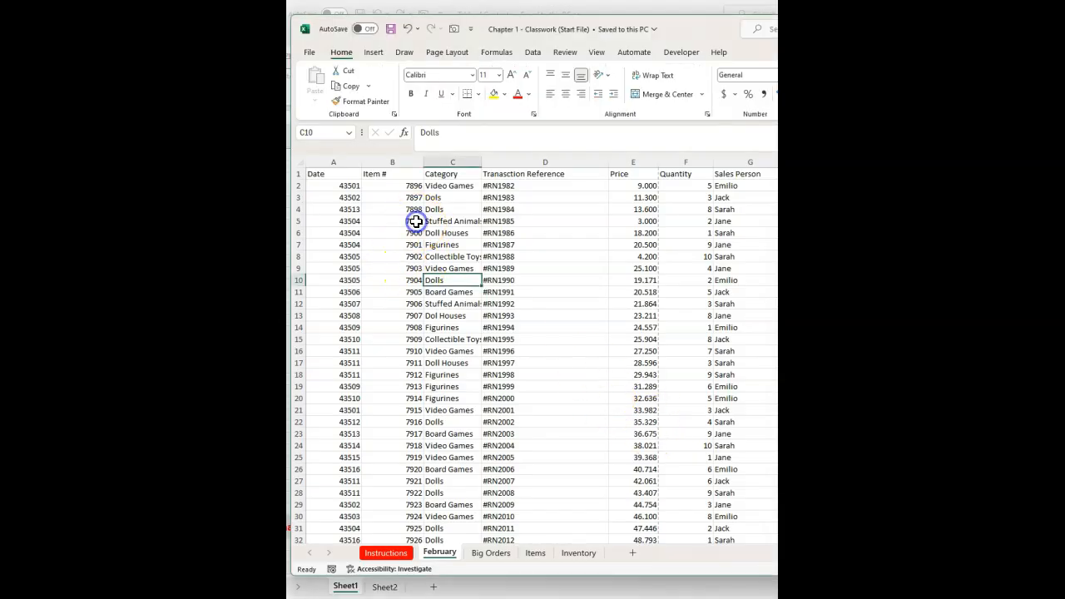
Step: View the cloud upload option offered for turning on AutoSave and dismiss it without uploading the workbook
left_click(367, 30)
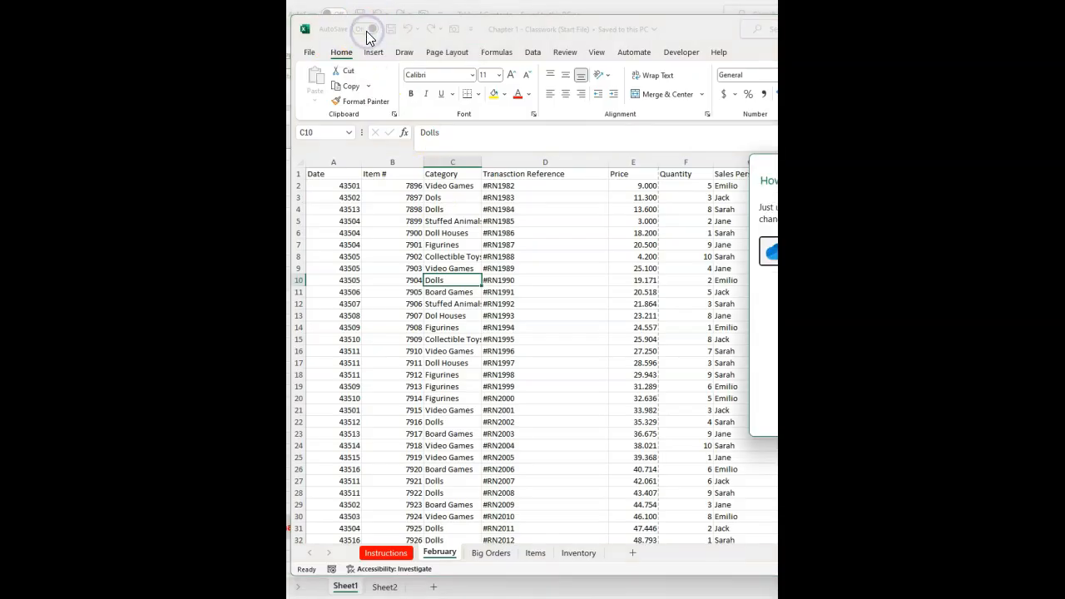
left_click_drag(844, 164, 498, 122)
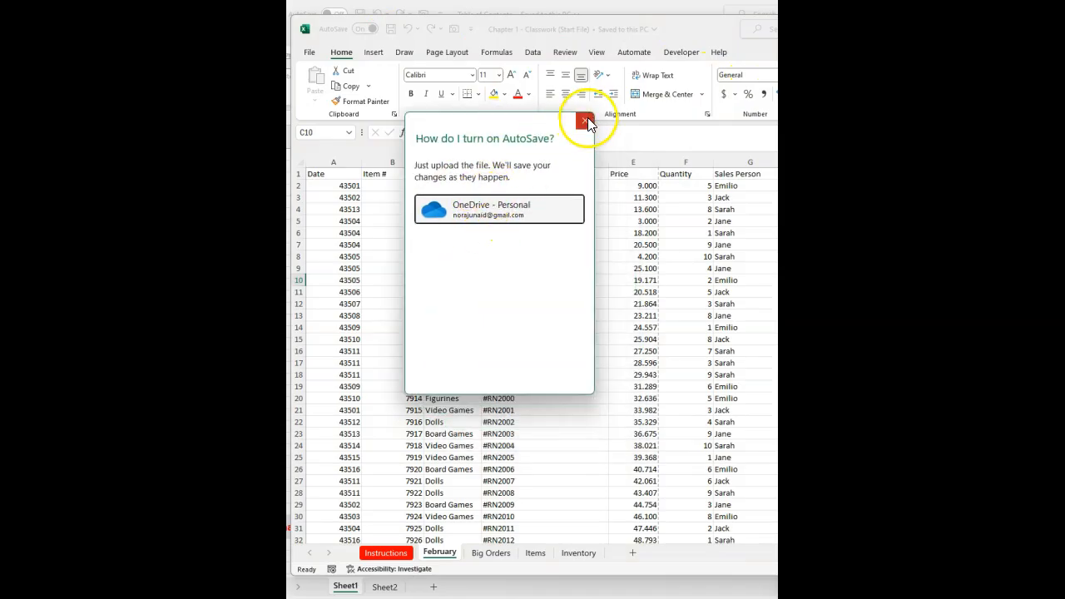
left_click(586, 120)
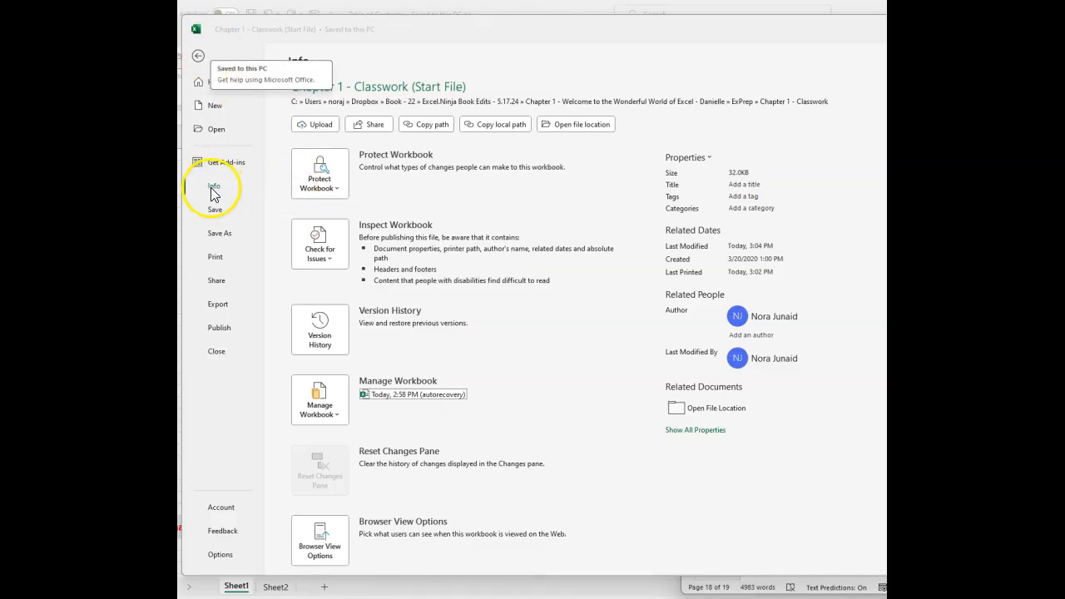
Step: View the workbook's Version History option, dismiss its upload offer and return to the February worksheet
left_click(316, 333)
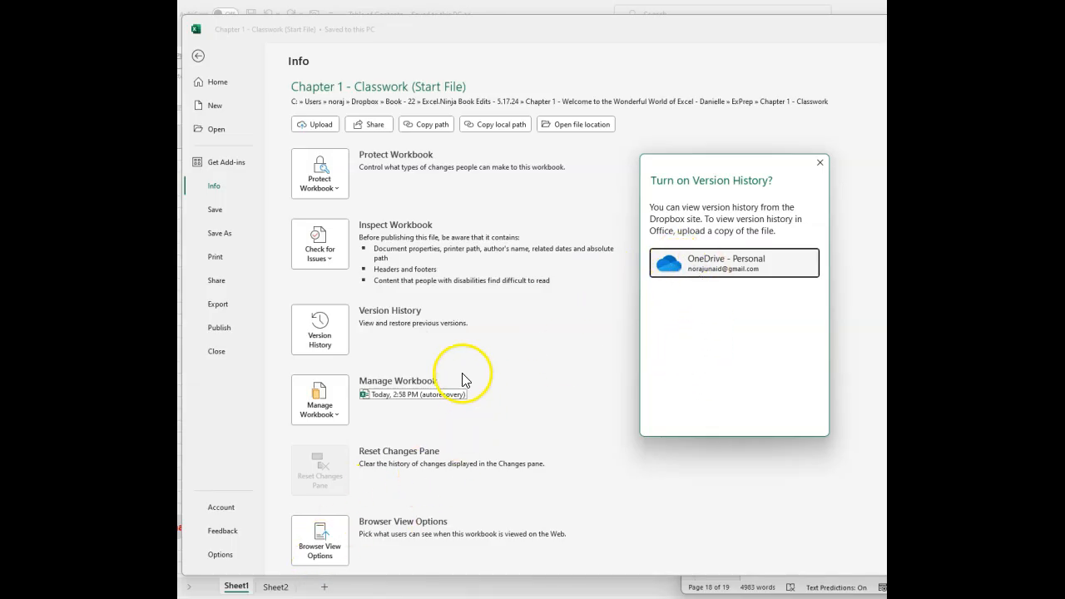
left_click(433, 352)
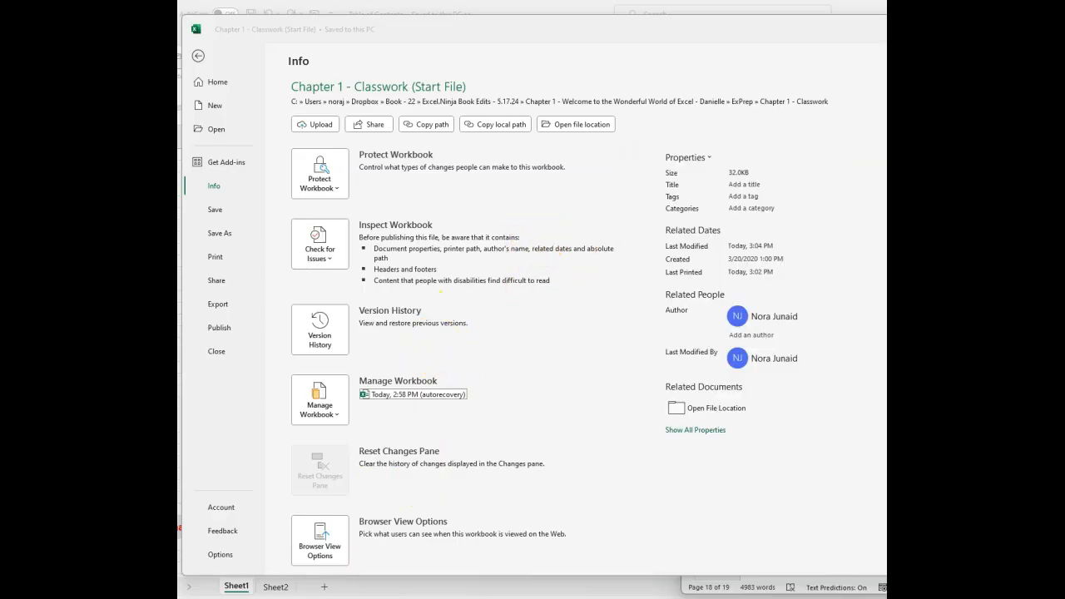
key("Escape")
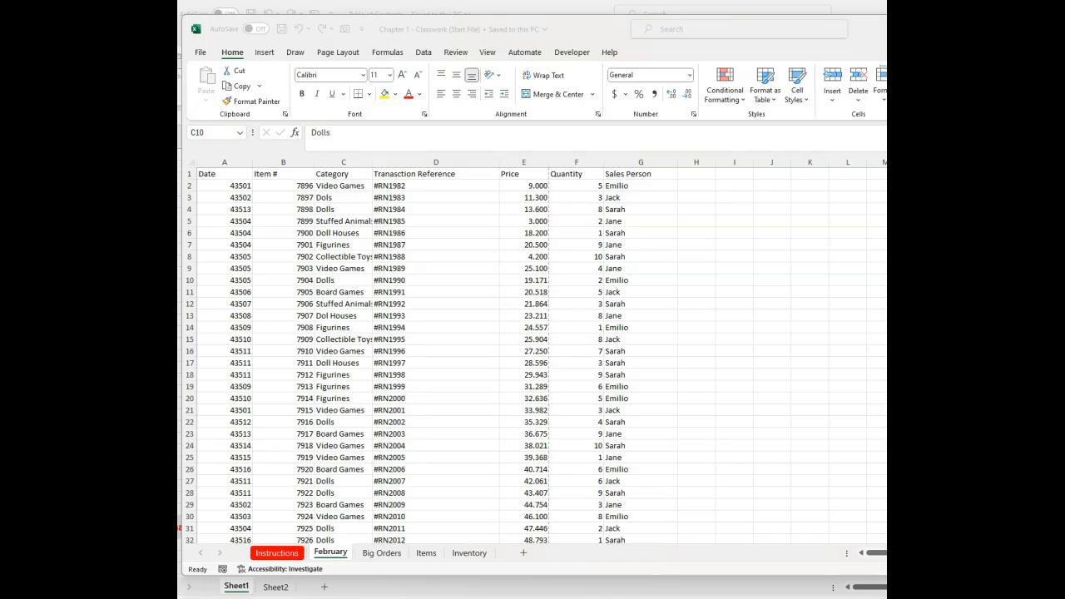